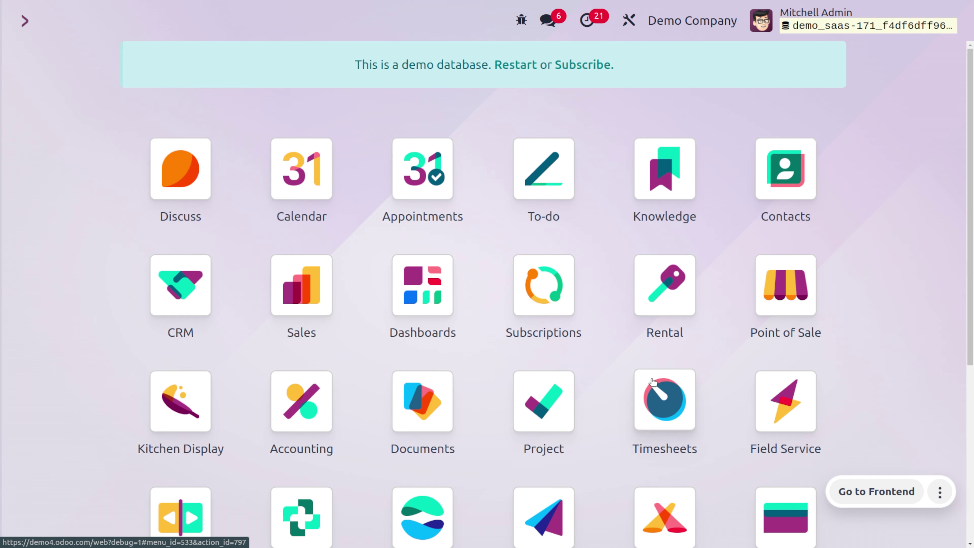
# Open the Sales app by searching 'sa' from the Odoo home screen.
pyautogui.write('sa')
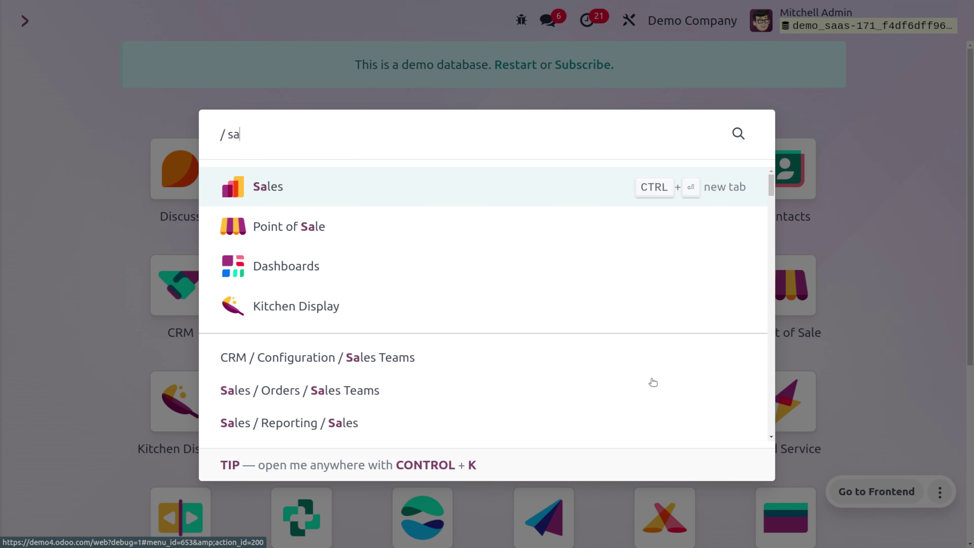
pyautogui.press('Return')
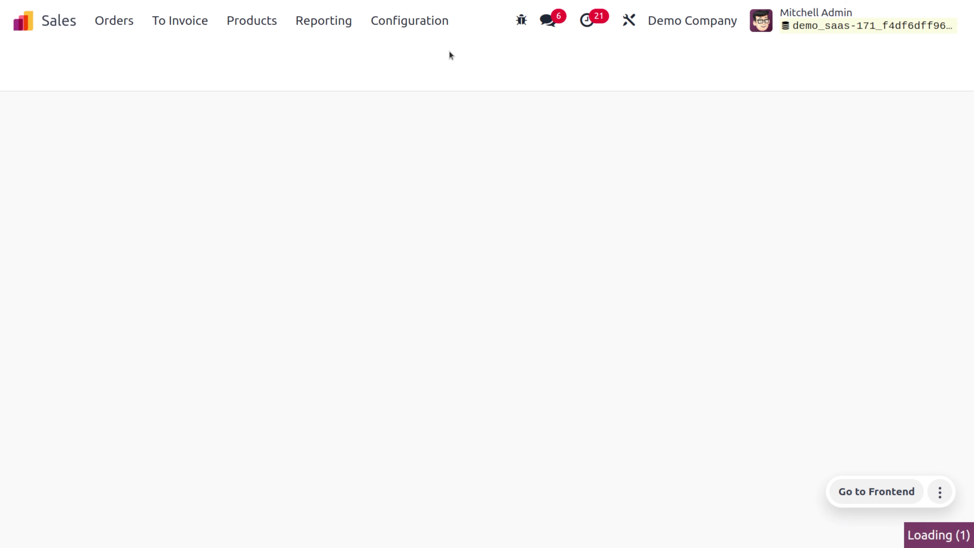
# Confirm that Sales settings have Pricelists enabled with multiple prices per product.
pyautogui.click(397, 23)
pyautogui.click(402, 55)
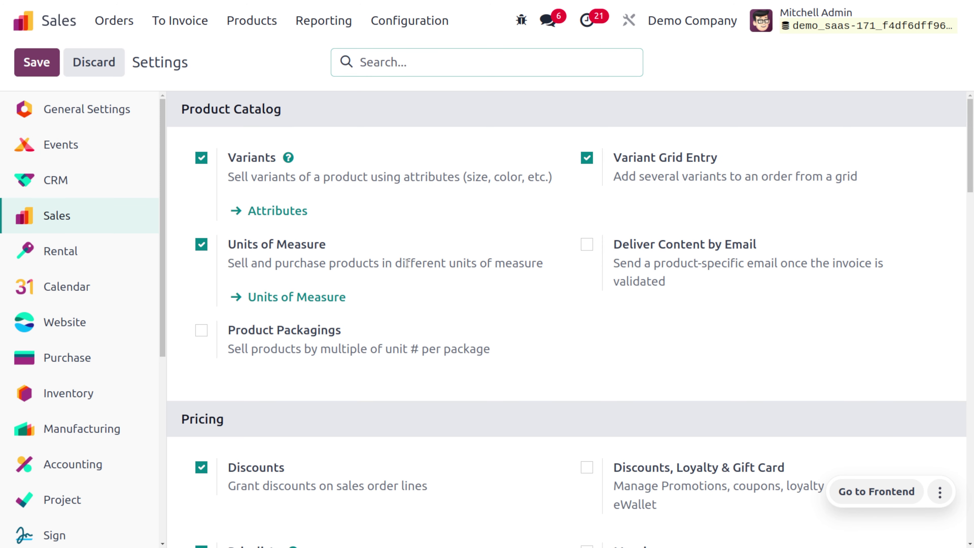
pyautogui.scroll(-8, 407, 263)
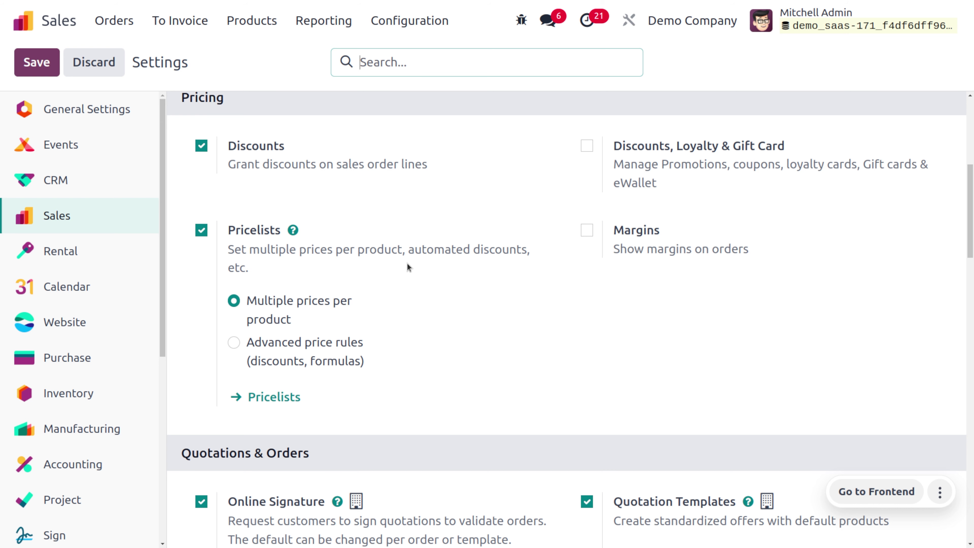
pyautogui.click(272, 18)
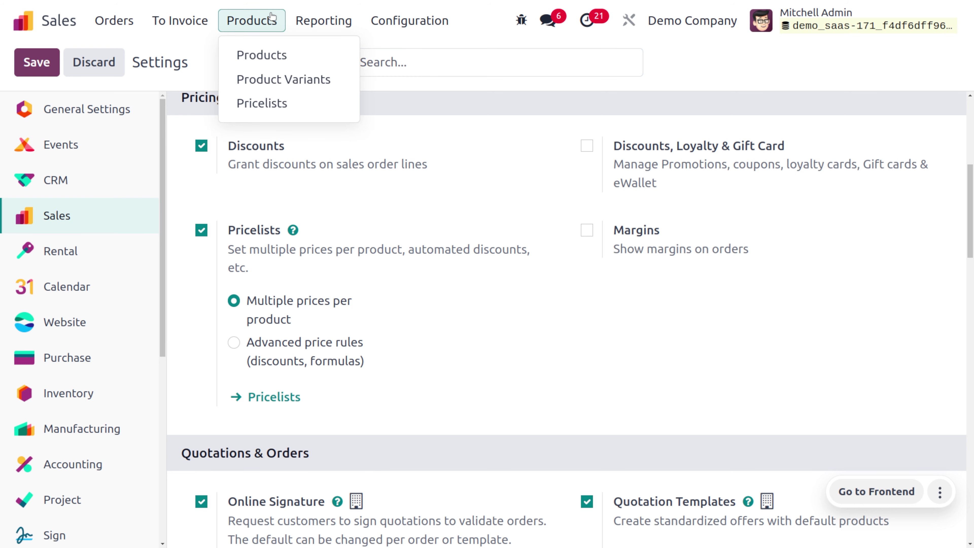
# Open the Indian pricelist (INR) record from Products > Pricelists.
pyautogui.click(280, 103)
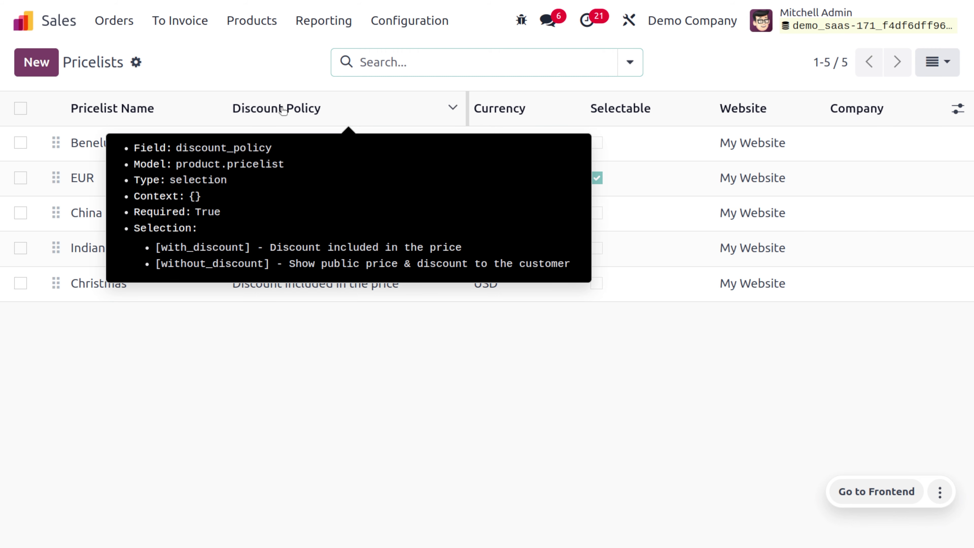
pyautogui.click(375, 355)
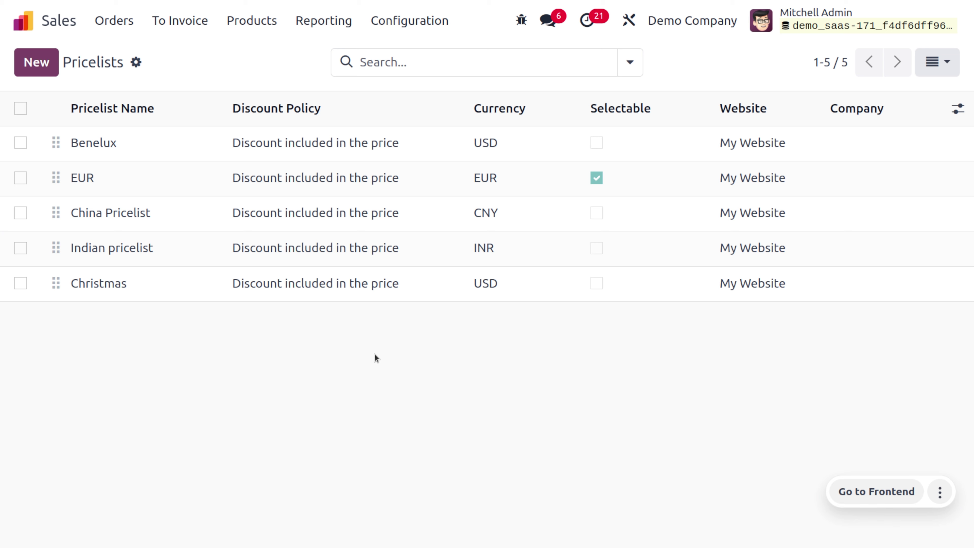
pyautogui.click(244, 255)
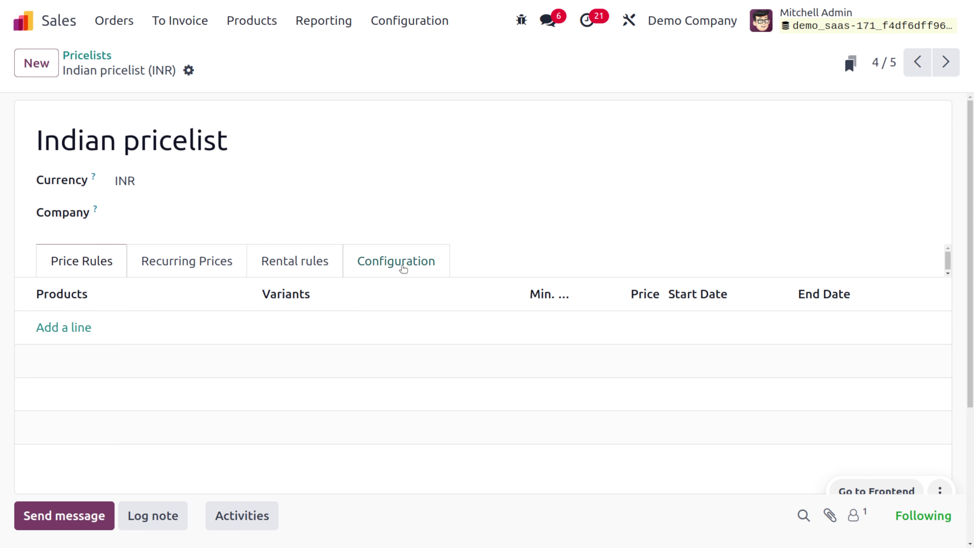
# Verify the Indian pricelist covers the Indian country group and China Pricelist covers China.
pyautogui.click(401, 265)
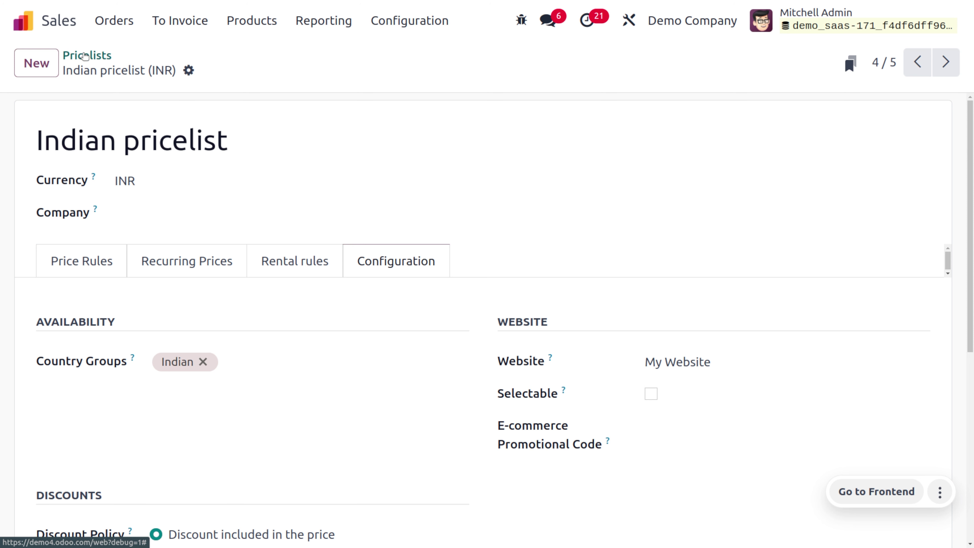
pyautogui.click(85, 55)
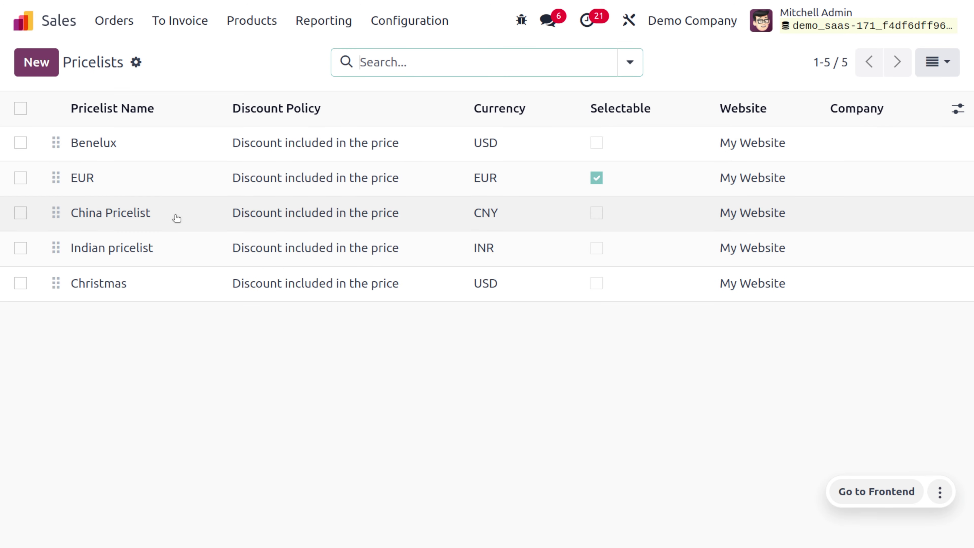
pyautogui.click(178, 217)
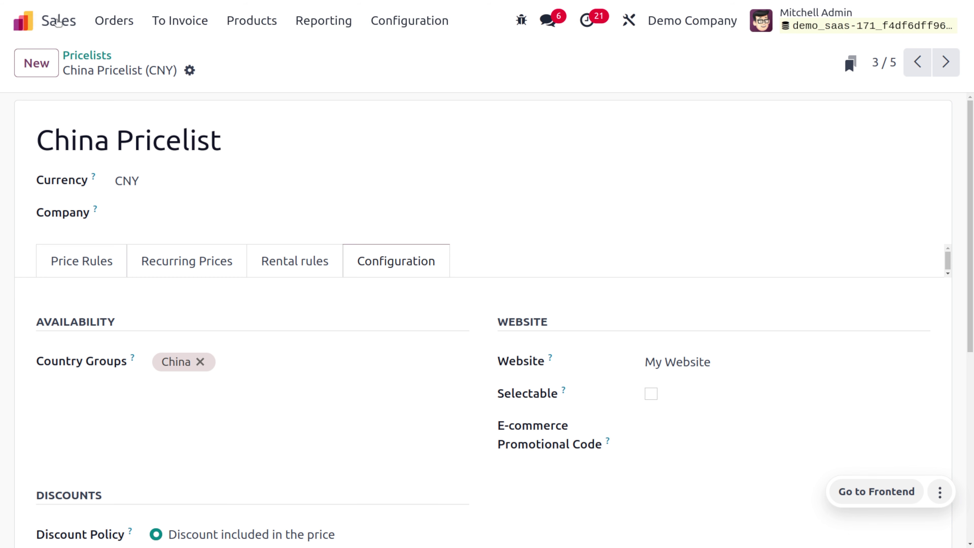
pyautogui.click(23, 20)
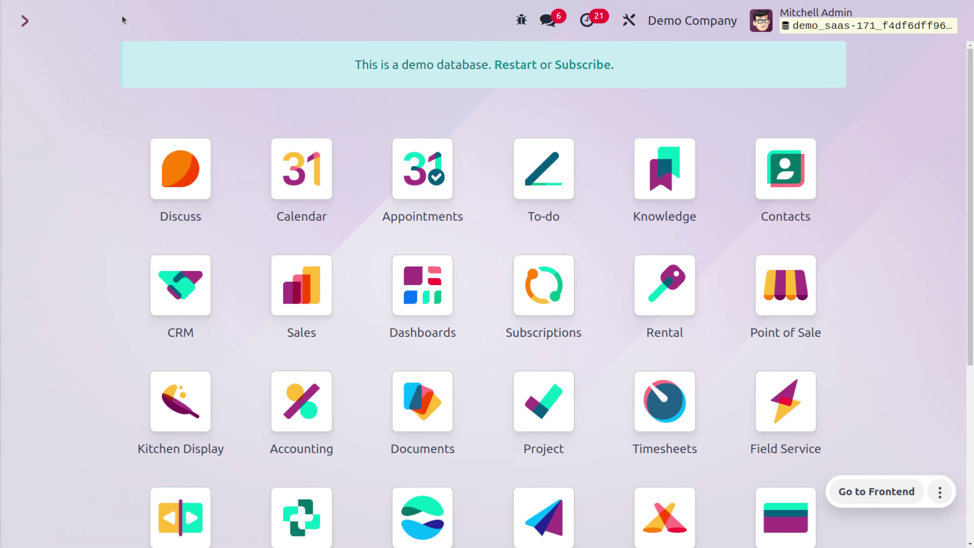
# Open the India-based customer's record from Sales > Orders > Customers.
pyautogui.write('sa')
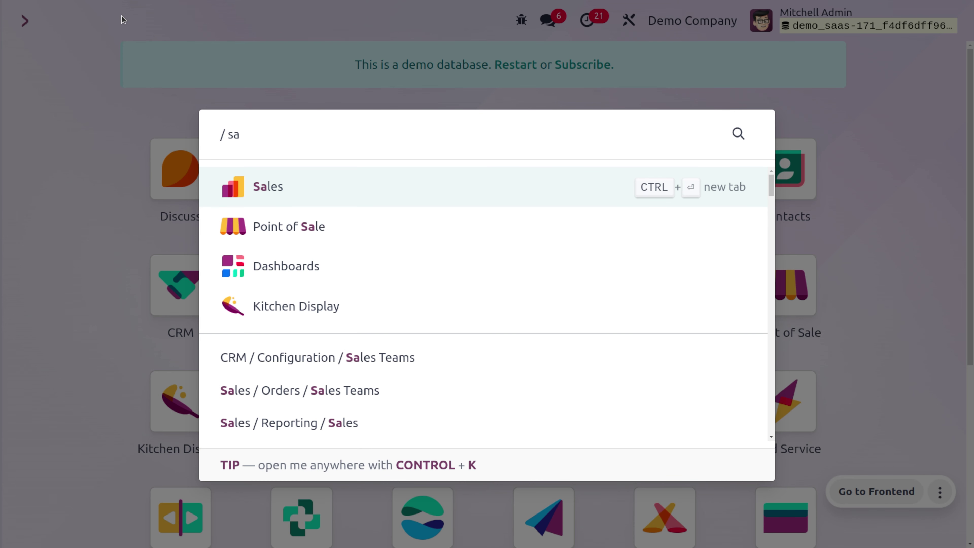
pyautogui.press('Return')
pyautogui.click(125, 20)
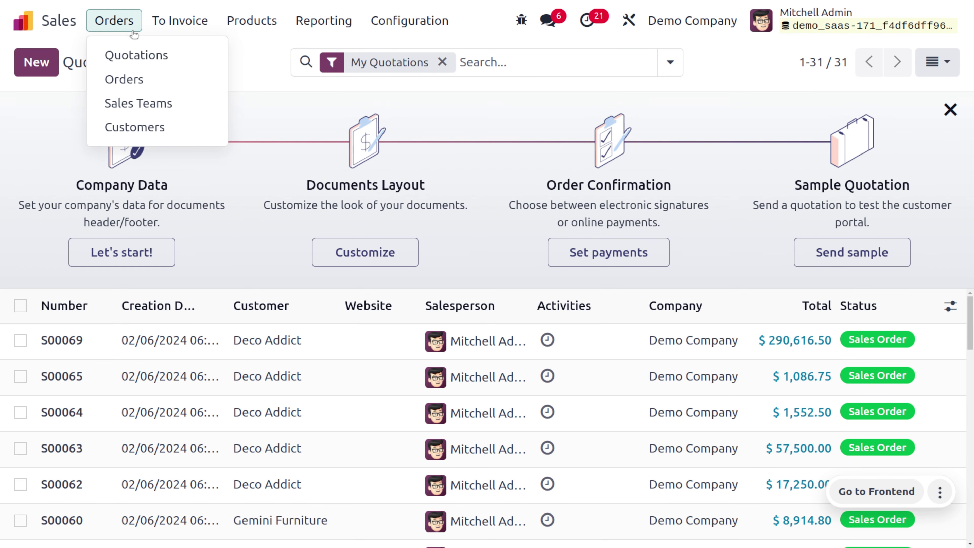
pyautogui.click(173, 137)
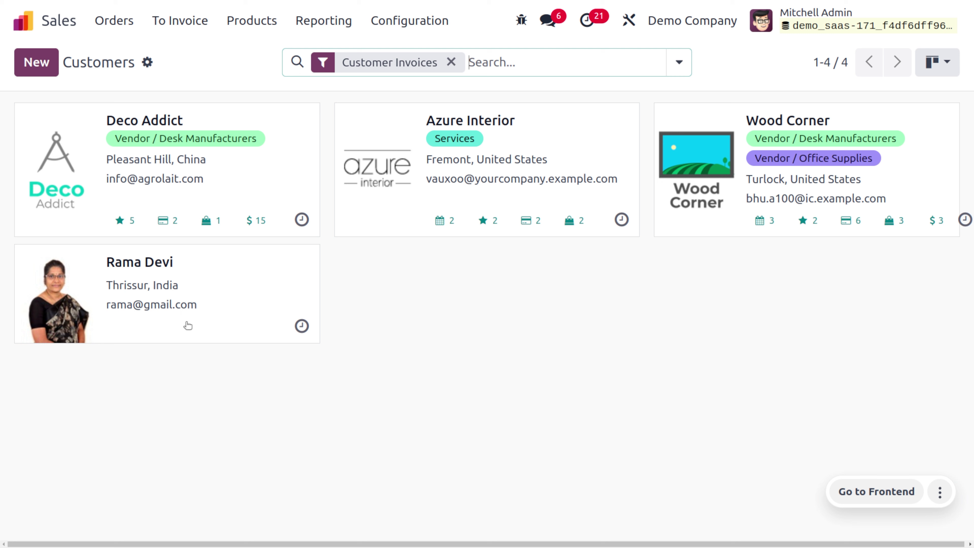
pyautogui.click(217, 283)
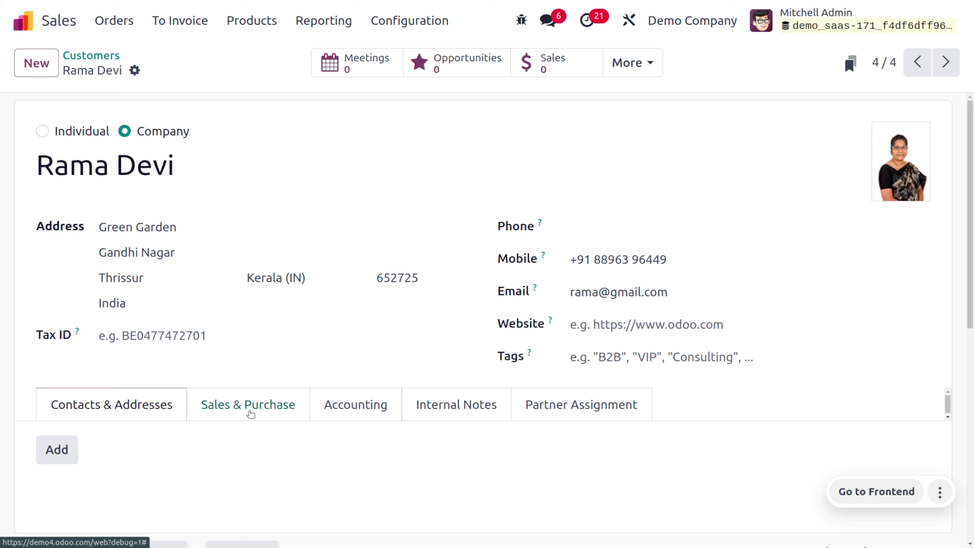
# Confirm the India-based customer uses Indian pricelist (INR), then open Deco Addict.
pyautogui.click(251, 413)
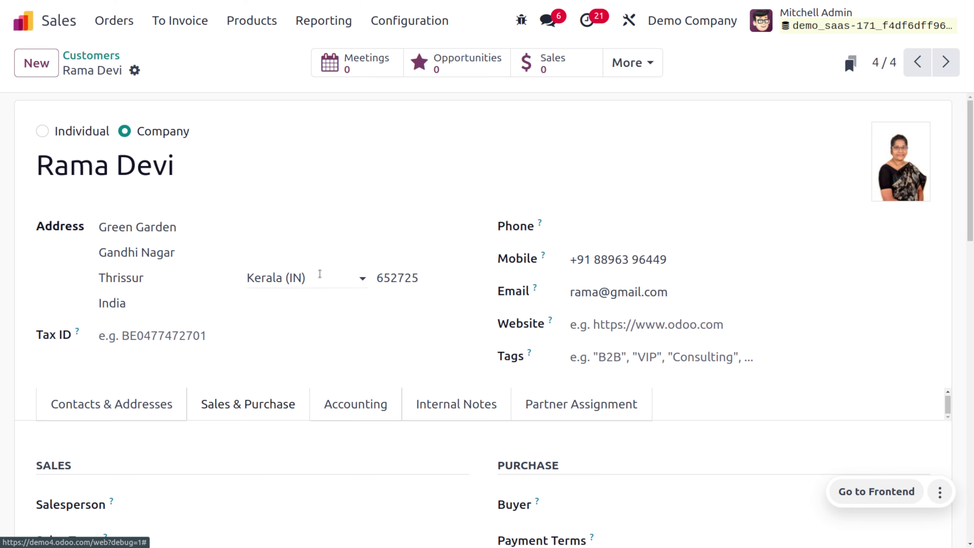
pyautogui.scroll(-7, 320, 274)
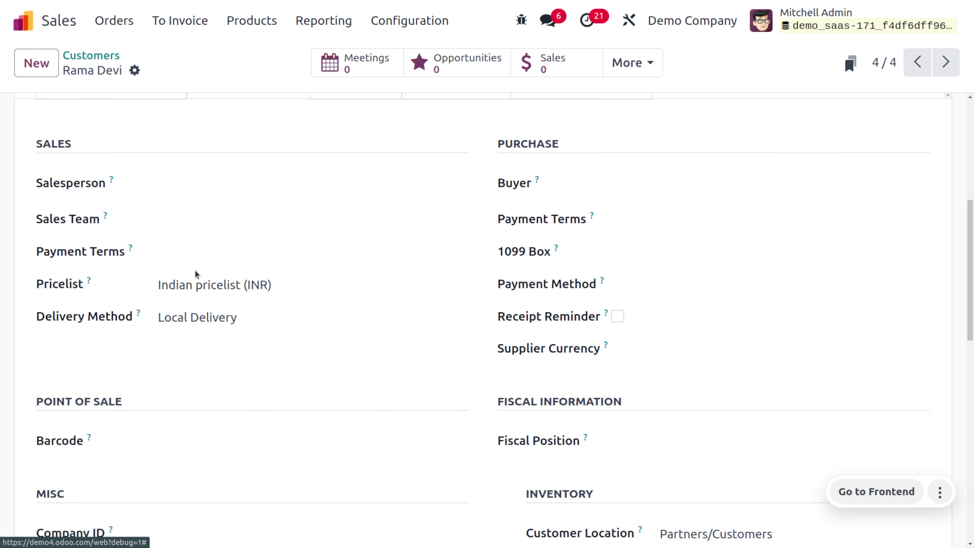
pyautogui.scroll(5, 194, 274)
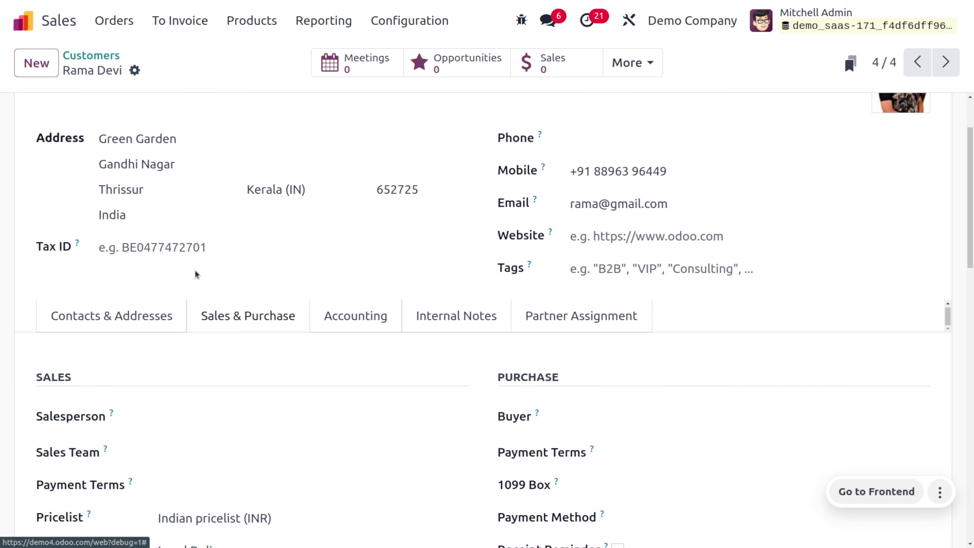
pyautogui.click(84, 56)
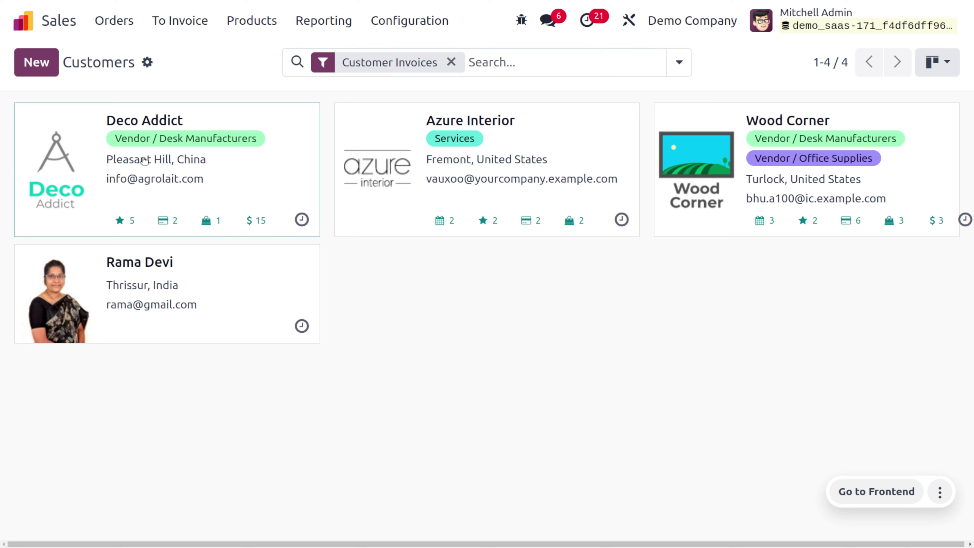
pyautogui.click(236, 159)
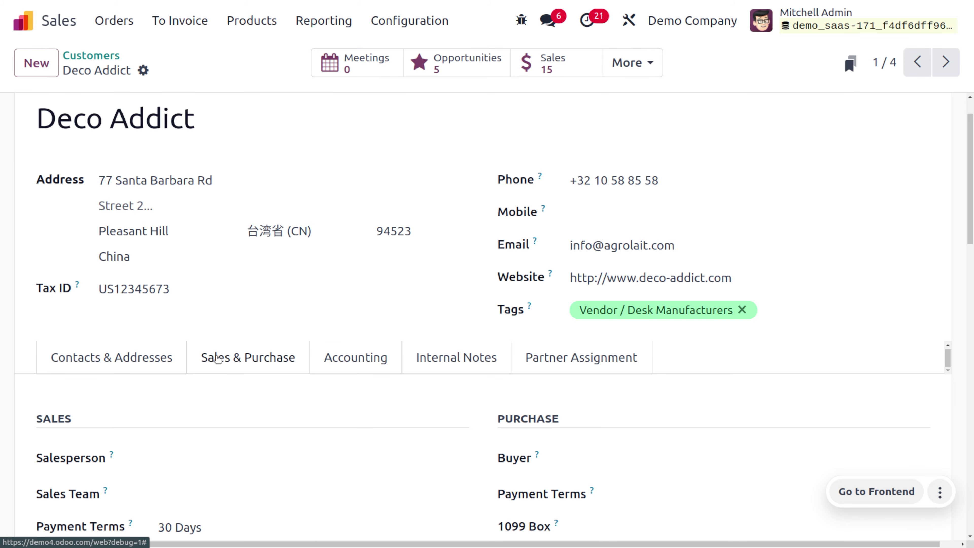
# Change Deco Addict's pricelist from Benelux (USD) to China Pricelist (CNY) and save.
pyautogui.scroll(-4, 272, 399)
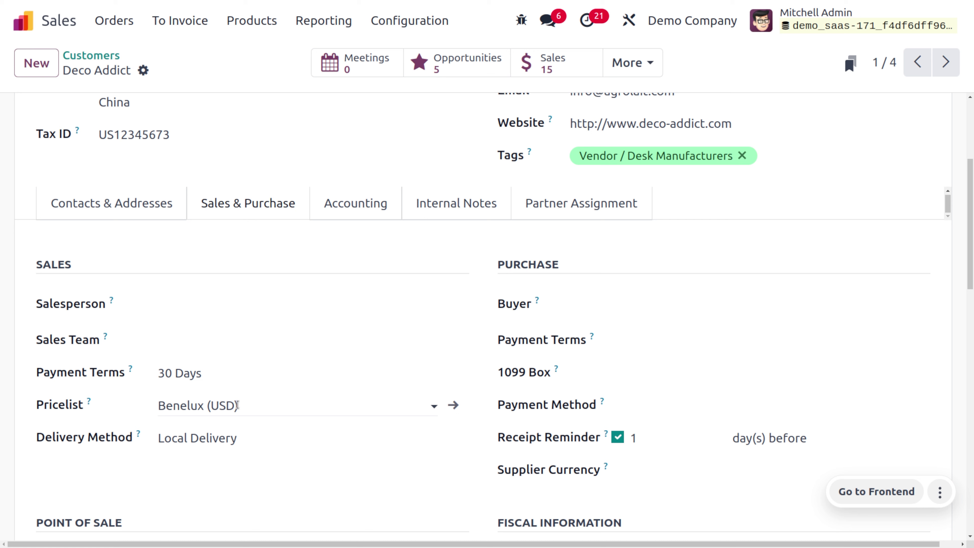
pyautogui.click(248, 407)
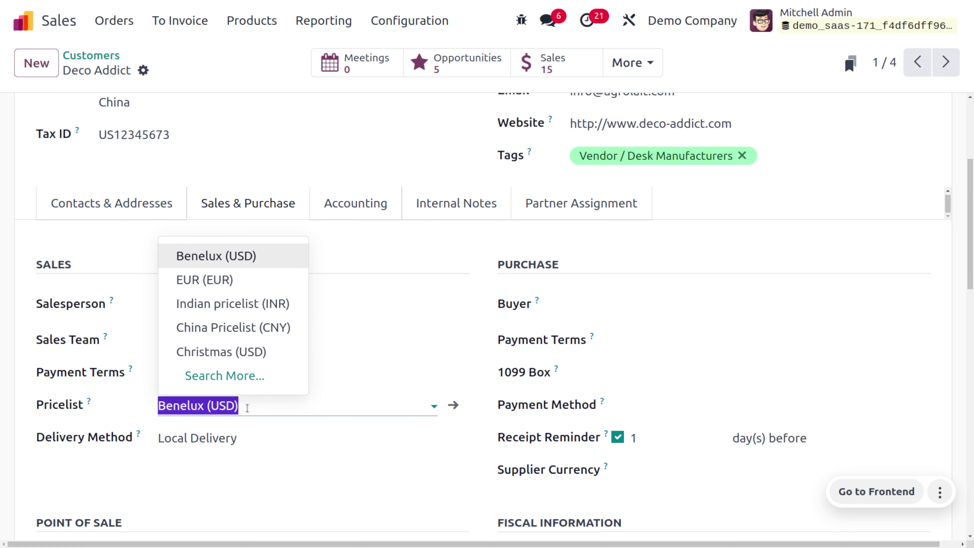
pyautogui.click(250, 327)
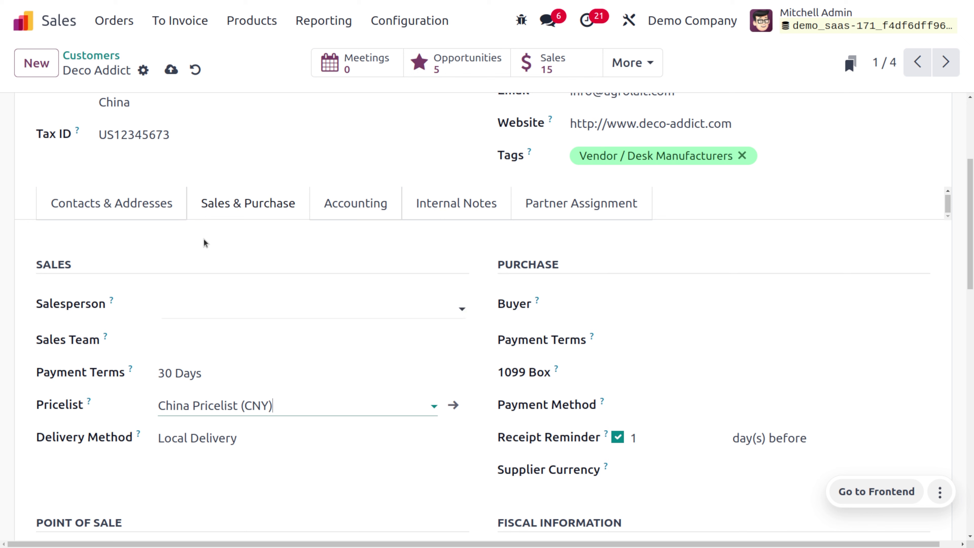
pyautogui.click(169, 72)
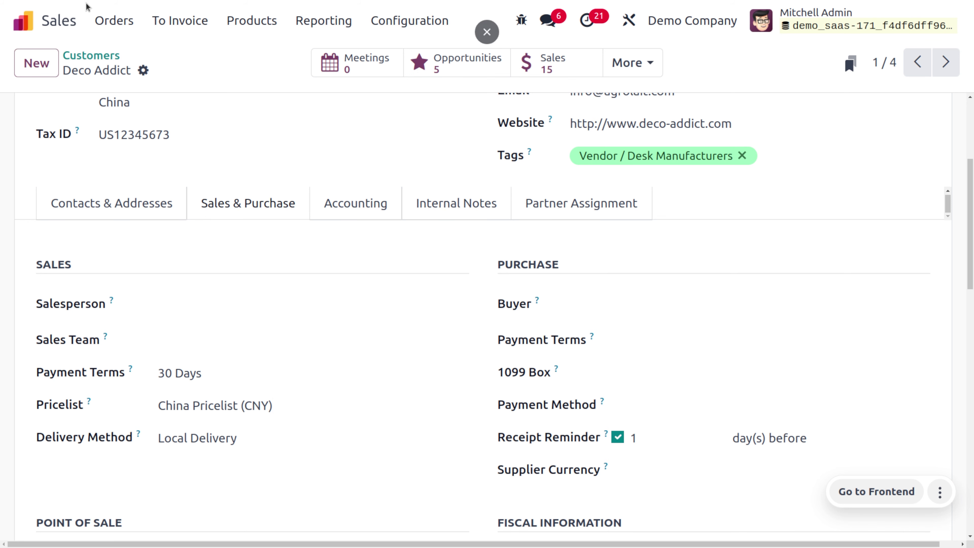
pyautogui.click(114, 20)
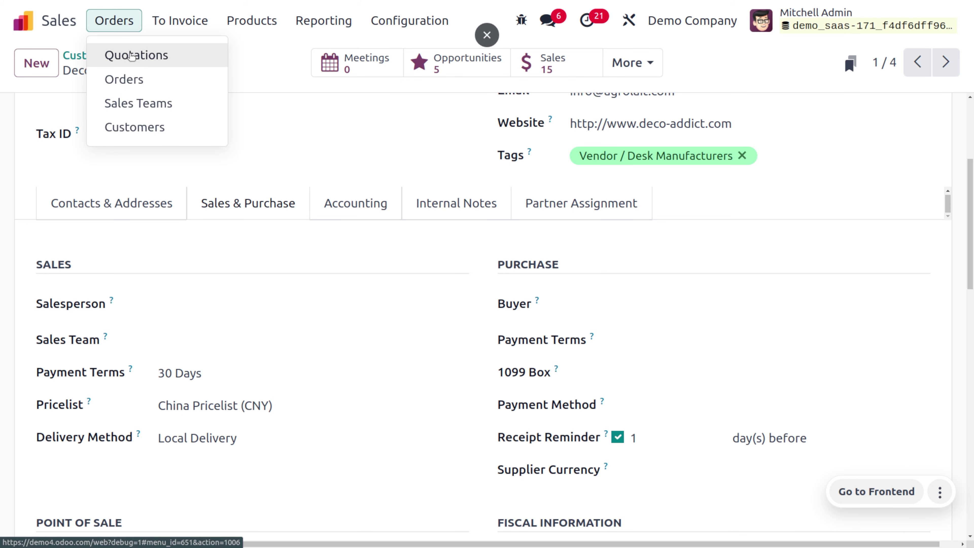
pyautogui.click(128, 53)
# Save quotation S00070 for the Indian-pricelist customer with Acoustic Bloc Screens at ₹17,692.30.
pyautogui.click(25, 61)
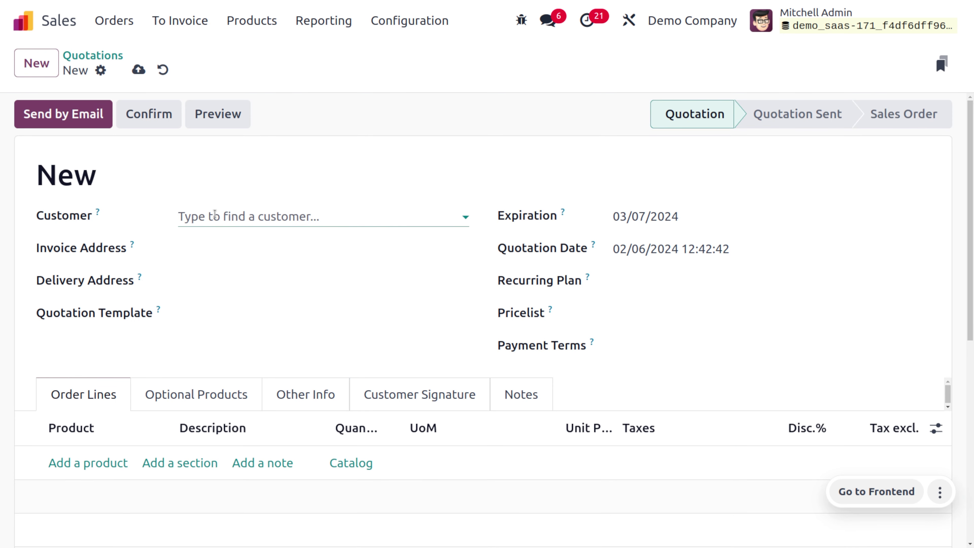
pyautogui.click(215, 215)
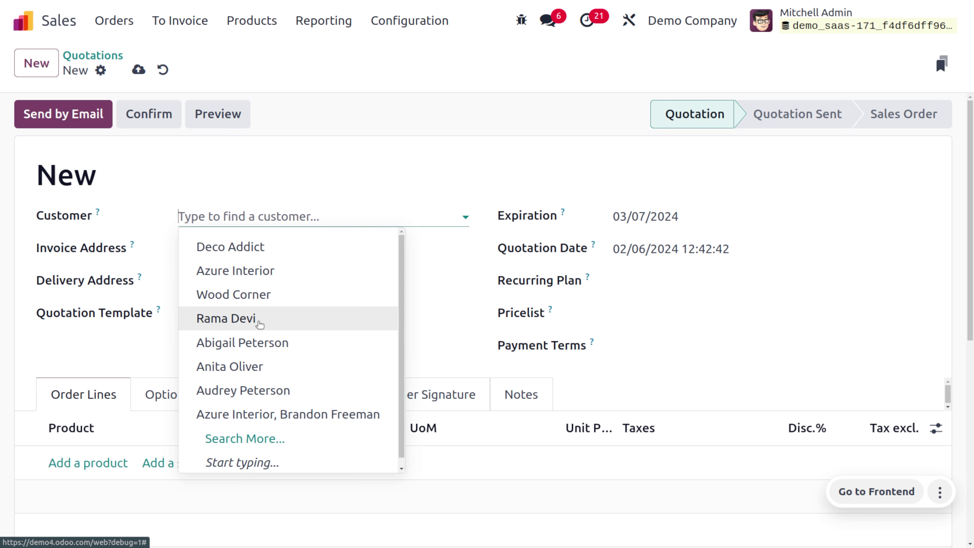
pyautogui.click(259, 319)
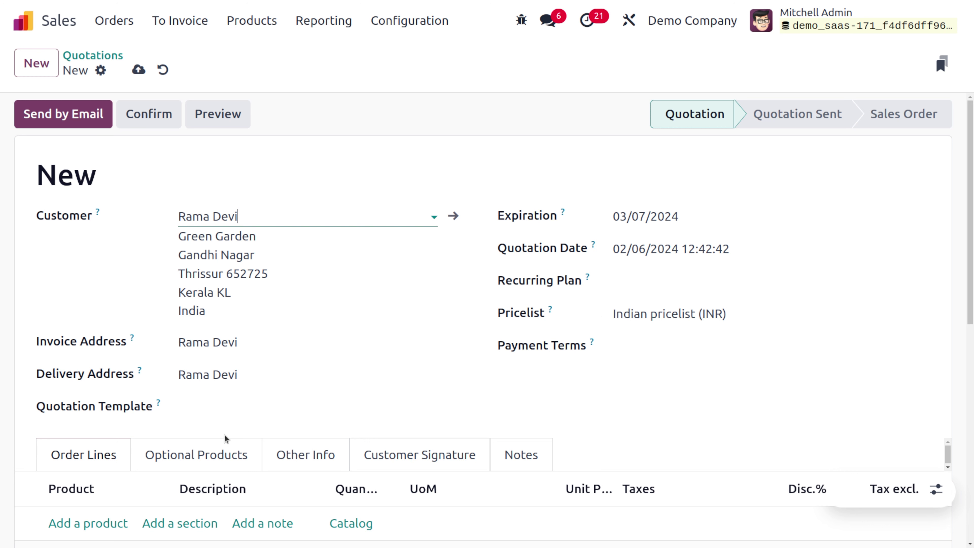
pyautogui.click(83, 524)
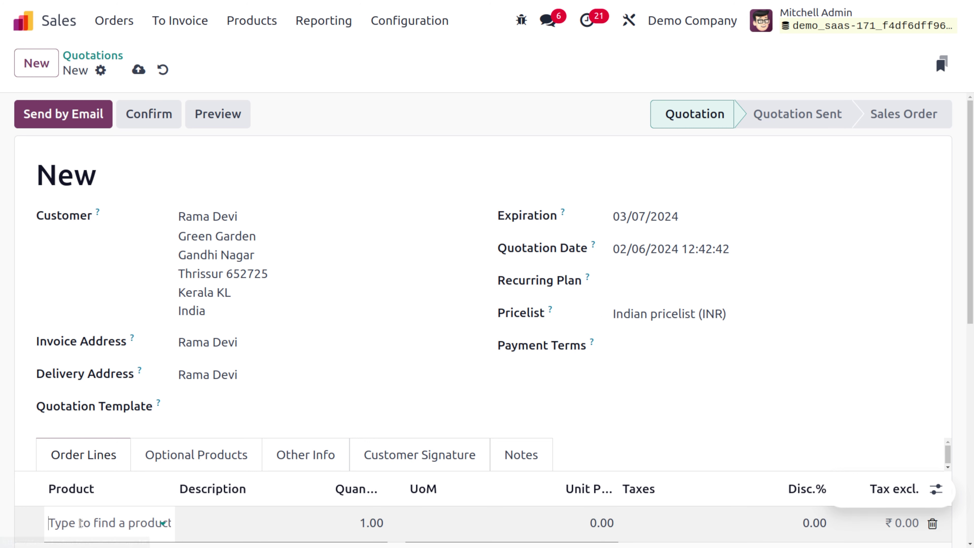
pyautogui.click(83, 522)
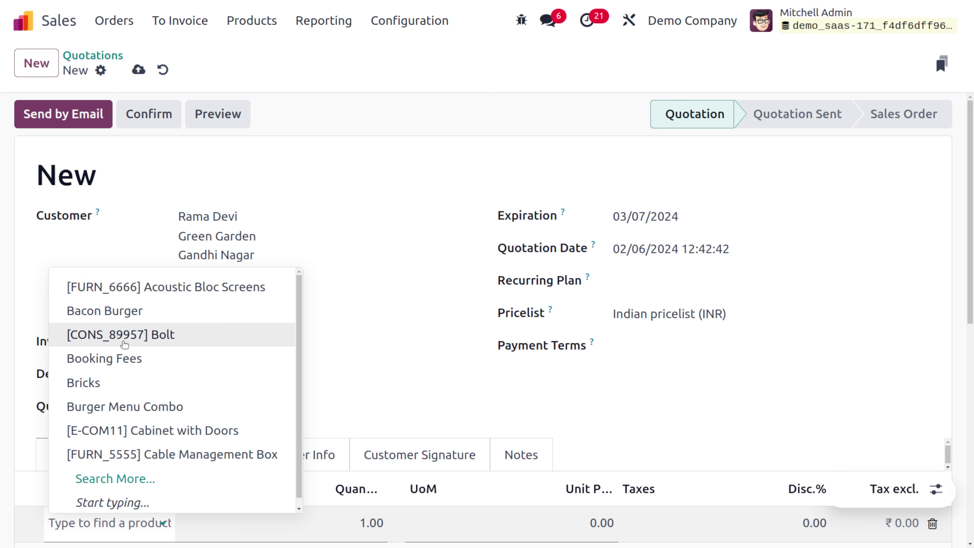
pyautogui.click(154, 286)
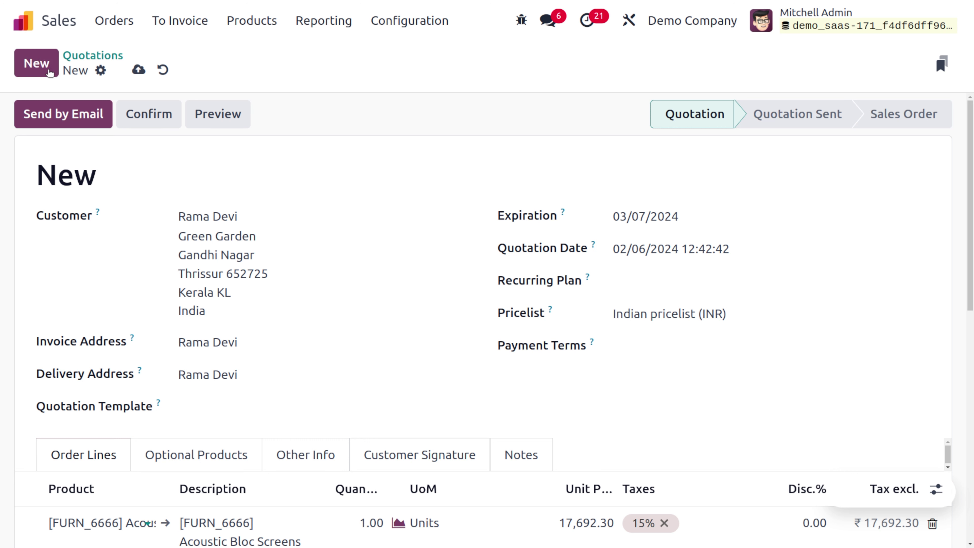
pyautogui.click(37, 63)
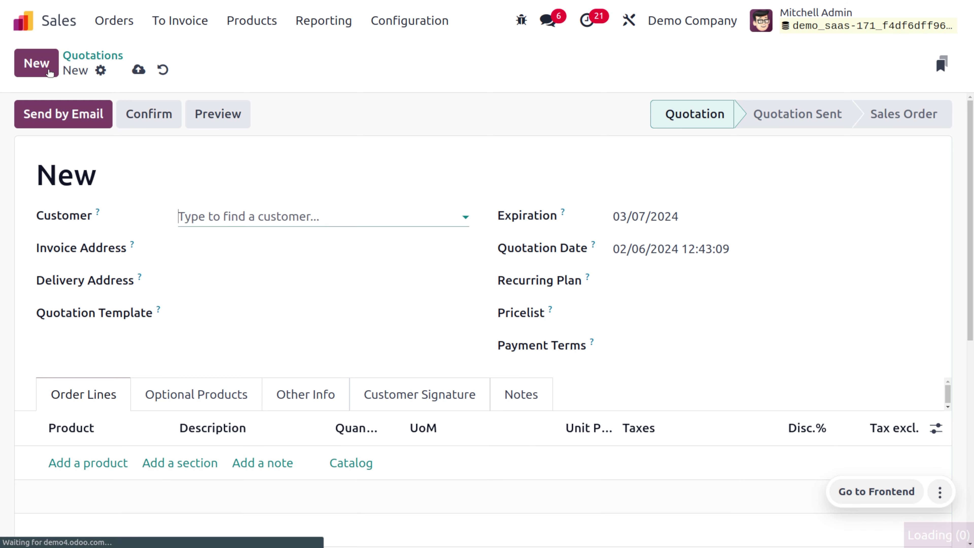
# Quote Acoustic Bloc Screens for Deco Addict at ¥2,582.90, totalling ¥2,970.34 with 15% tax.
pyautogui.click(236, 215)
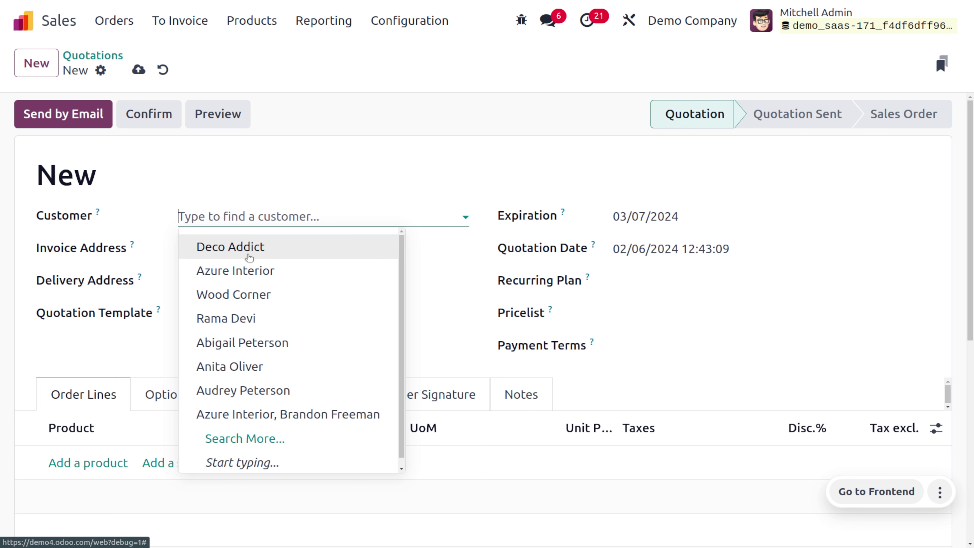
pyautogui.press('Escape')
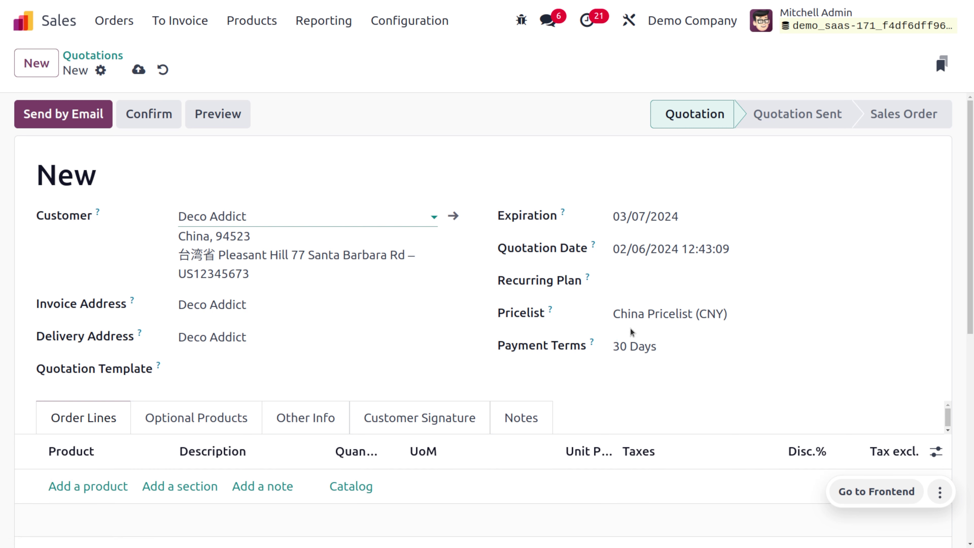
pyautogui.click(87, 486)
pyautogui.click(88, 487)
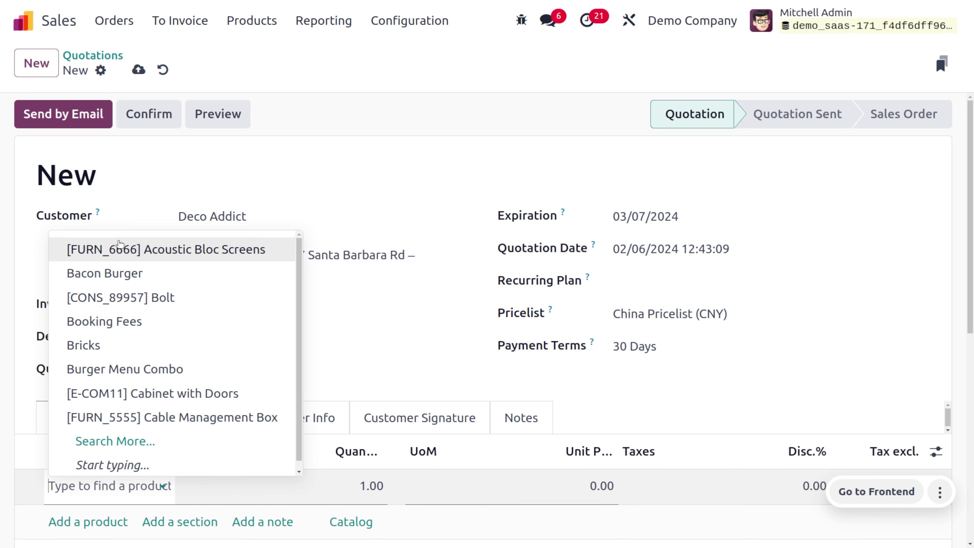
pyautogui.click(126, 250)
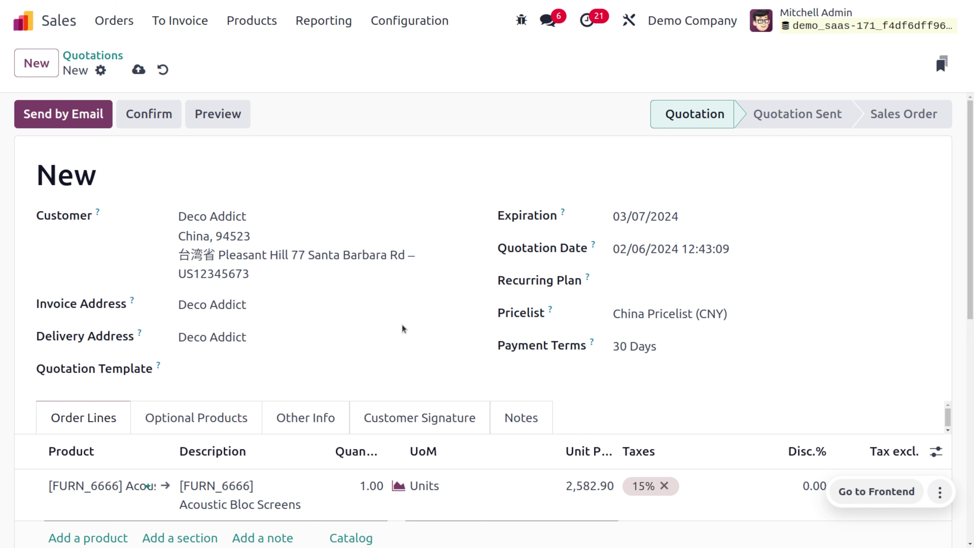
pyautogui.scroll(-5, 402, 324)
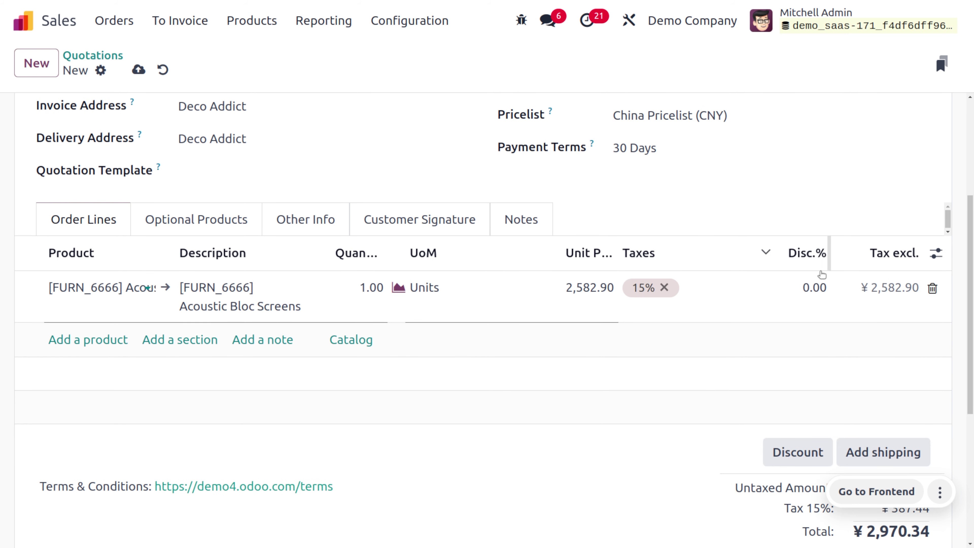
pyautogui.scroll(5, 822, 330)
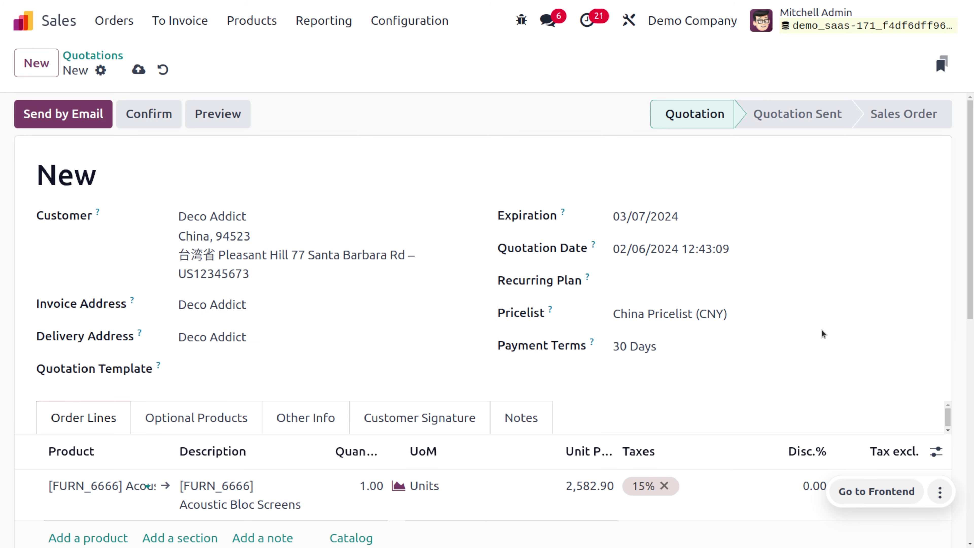